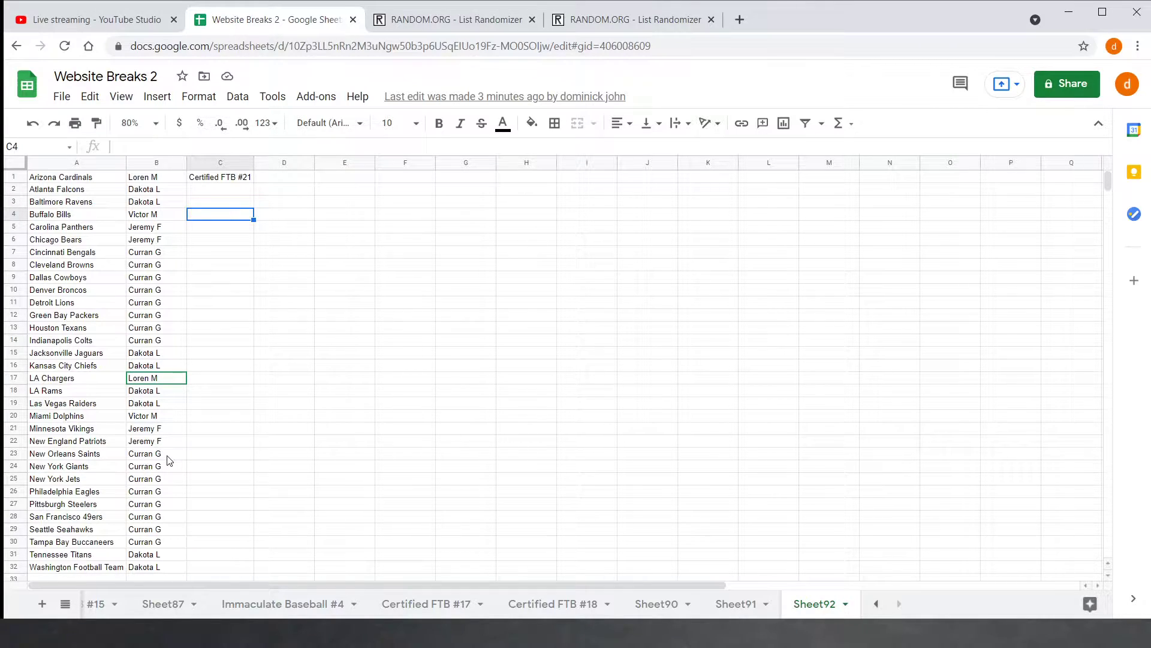
# Copy the participant names in B1:B32 into the item list of the first open RANDOM.ORG List Randomizer page.
pyautogui.click(171, 568)
pyautogui.moveTo(171, 572); pyautogui.dragTo(180, 175)
pyautogui.rightClick(186, 174)
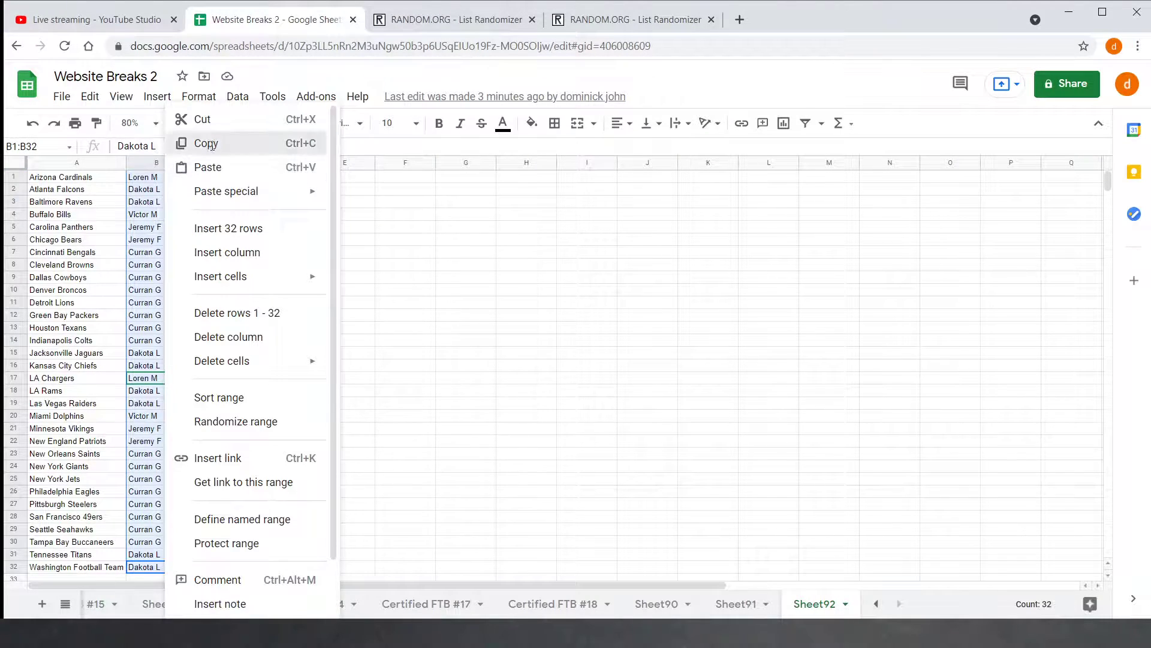
pyautogui.click(186, 142)
pyautogui.click(449, 20)
pyautogui.click(537, 410)
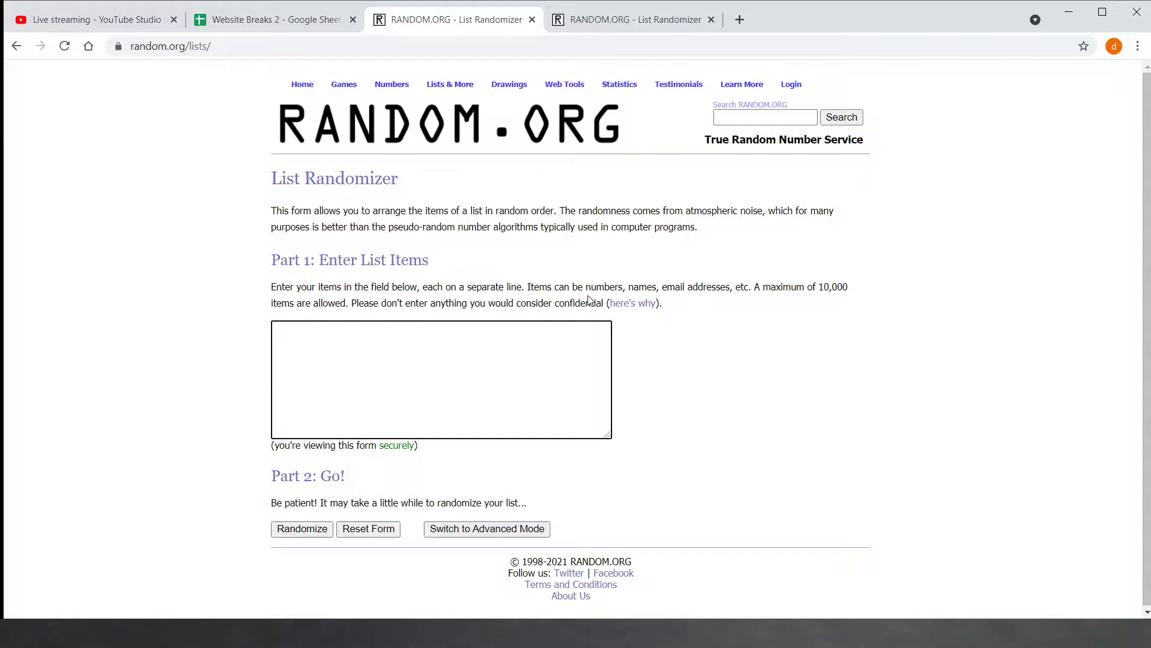
pyautogui.hotkey('ctrl', 'v')
pyautogui.scroll(2, 383, 404)
pyautogui.scroll(-2, 374, 414)
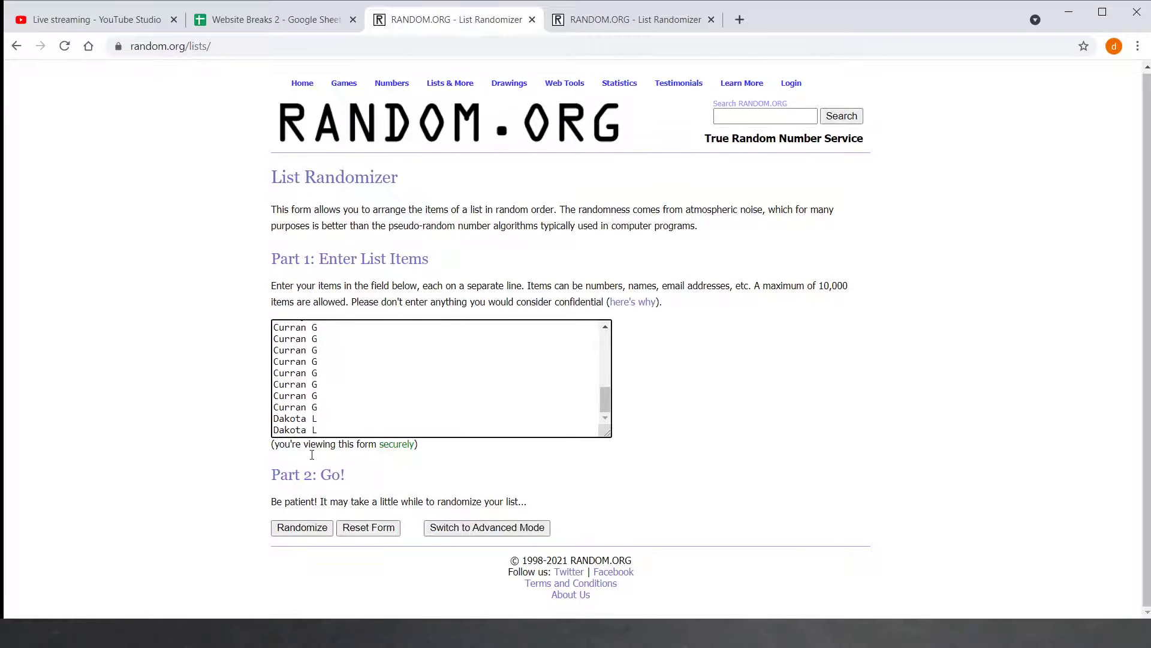
# Randomize the list of participant names nine times in a row.
pyautogui.click(301, 527)
pyautogui.click(300, 527)
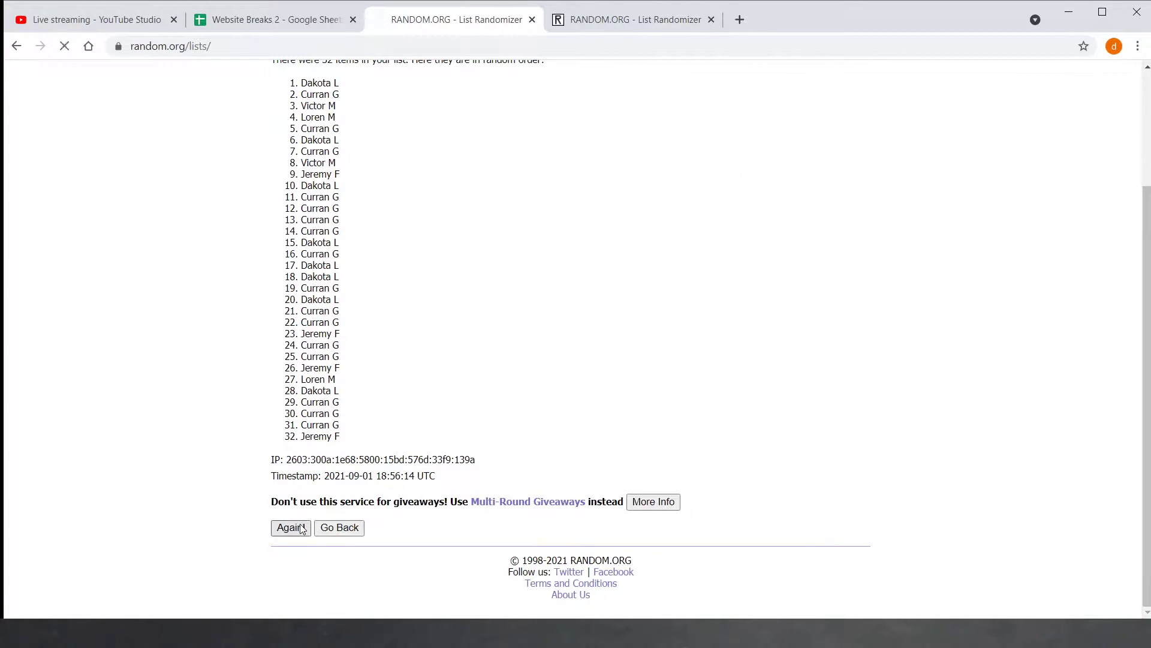
pyautogui.click(302, 530)
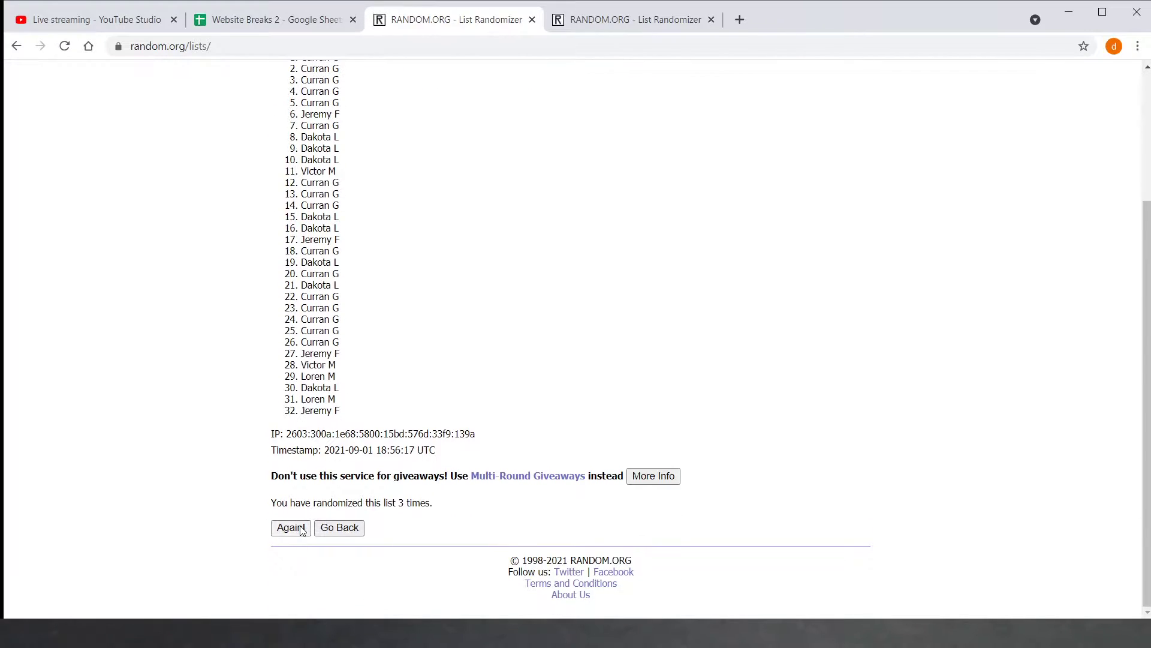
pyautogui.click(301, 530)
pyautogui.scroll(-3, 300, 530)
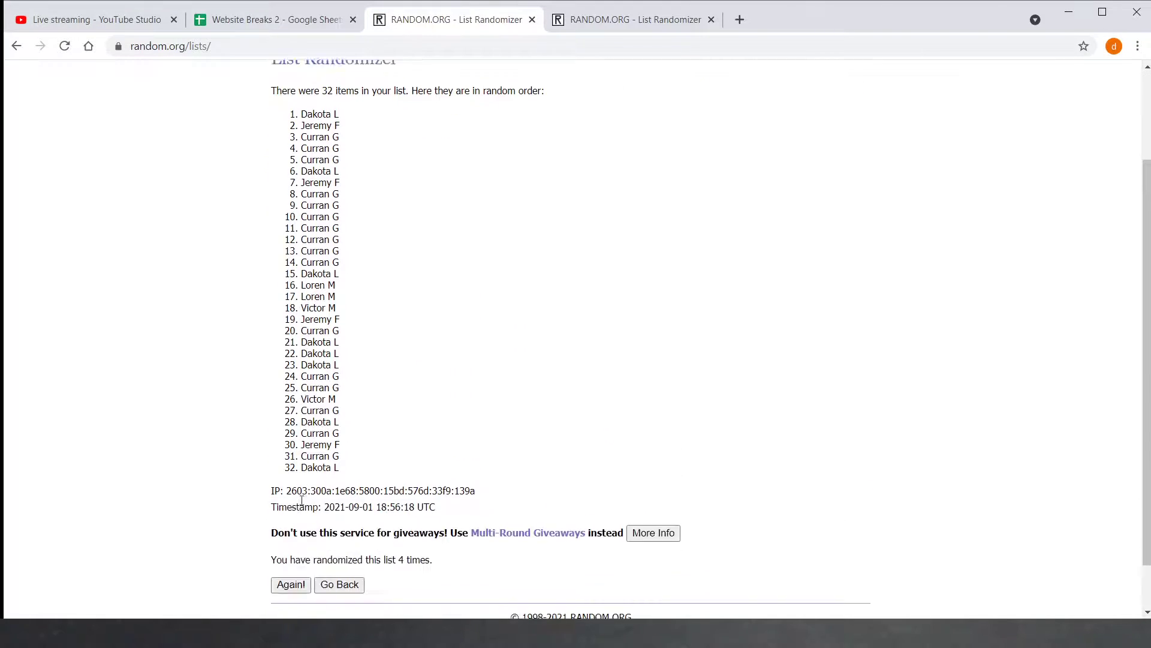
pyautogui.click(294, 527)
pyautogui.scroll(-3, 298, 536)
pyautogui.click(291, 528)
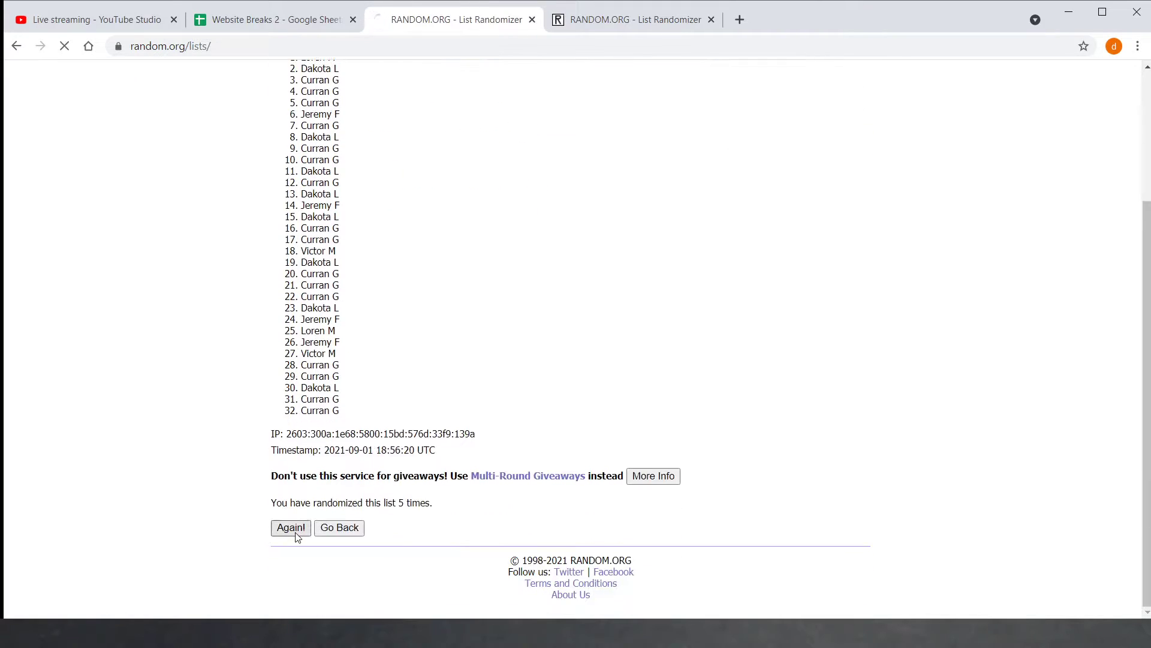
pyautogui.scroll(-3, 291, 530)
pyautogui.click(285, 530)
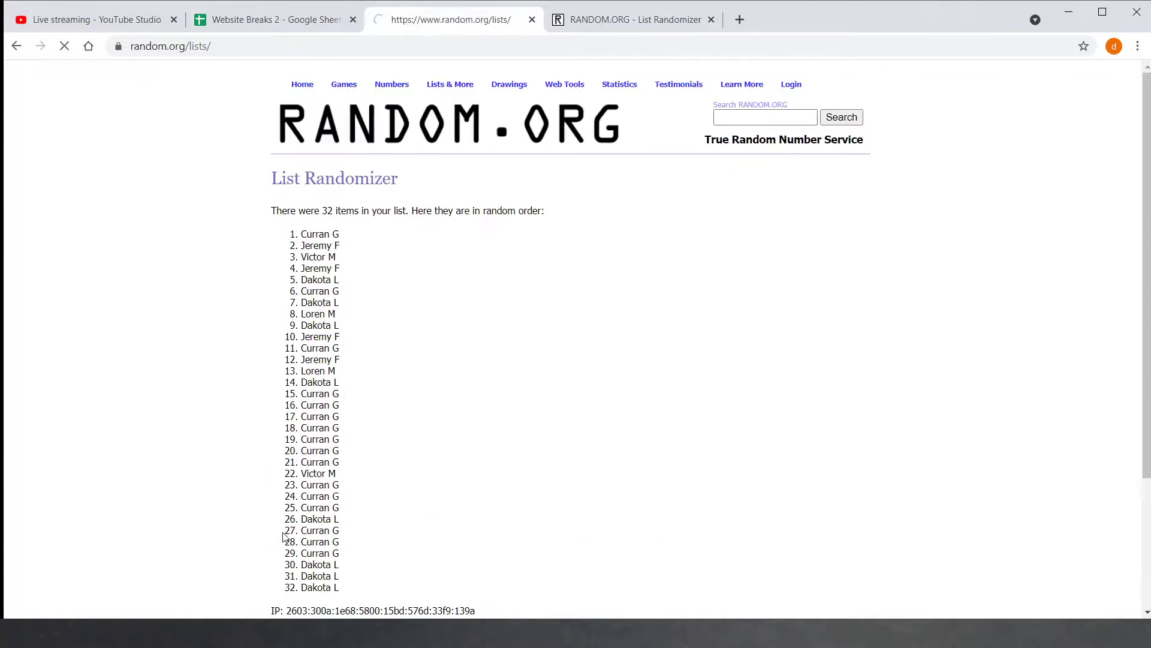
pyautogui.scroll(-3, 287, 535)
pyautogui.click(285, 530)
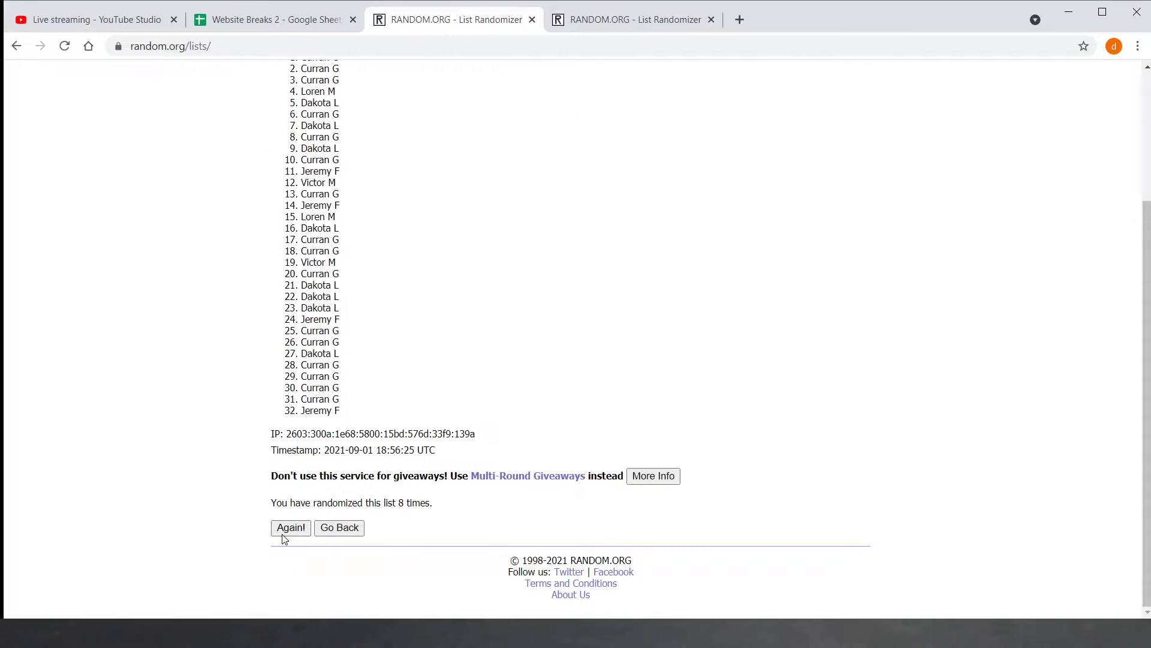
pyautogui.click(285, 530)
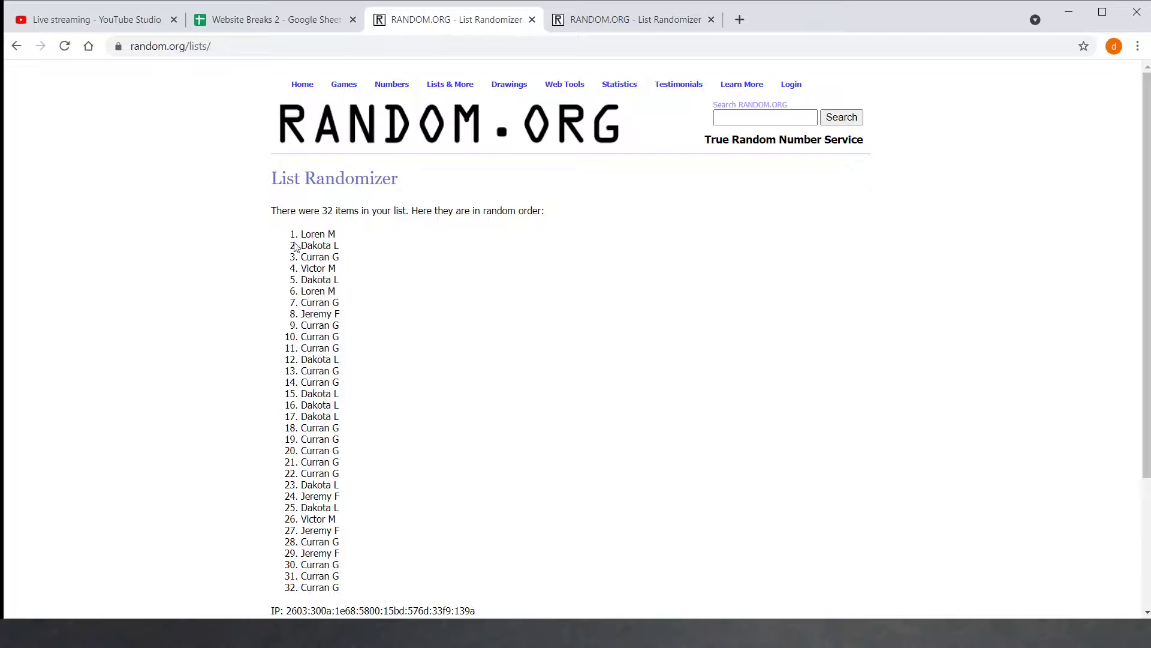
# Copy all 32 shuffled participant names and paste them over B1:B32 in the Website Breaks 2 Google Sheet.
pyautogui.moveTo(300, 234); pyautogui.dragTo(345, 592)
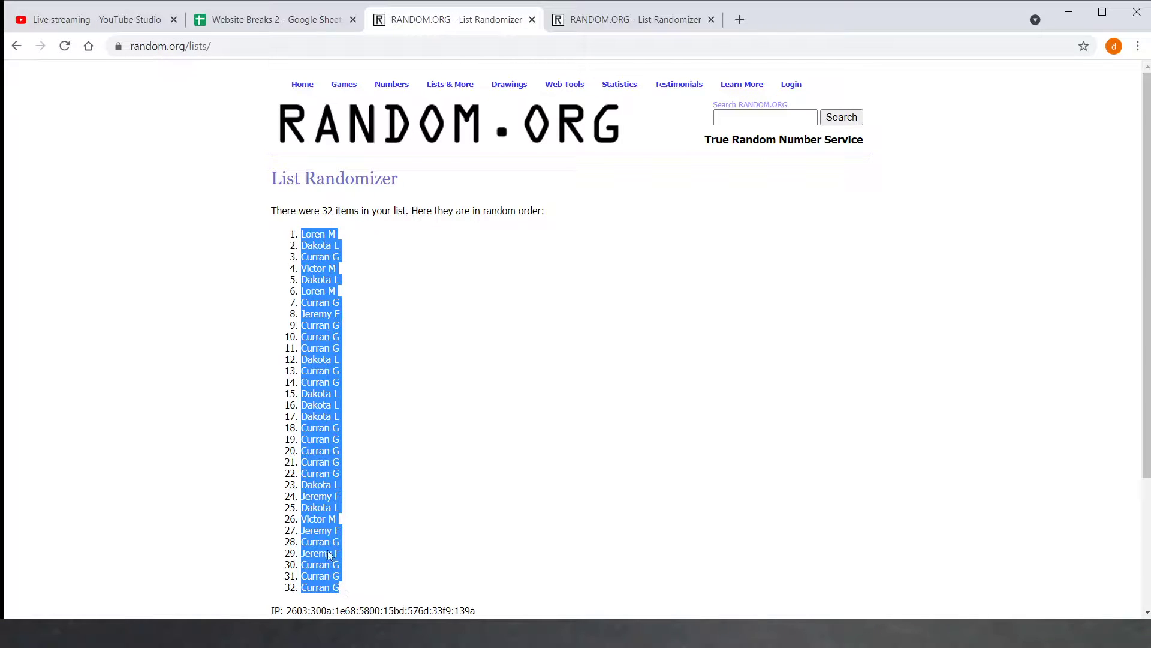
pyautogui.click(257, 23)
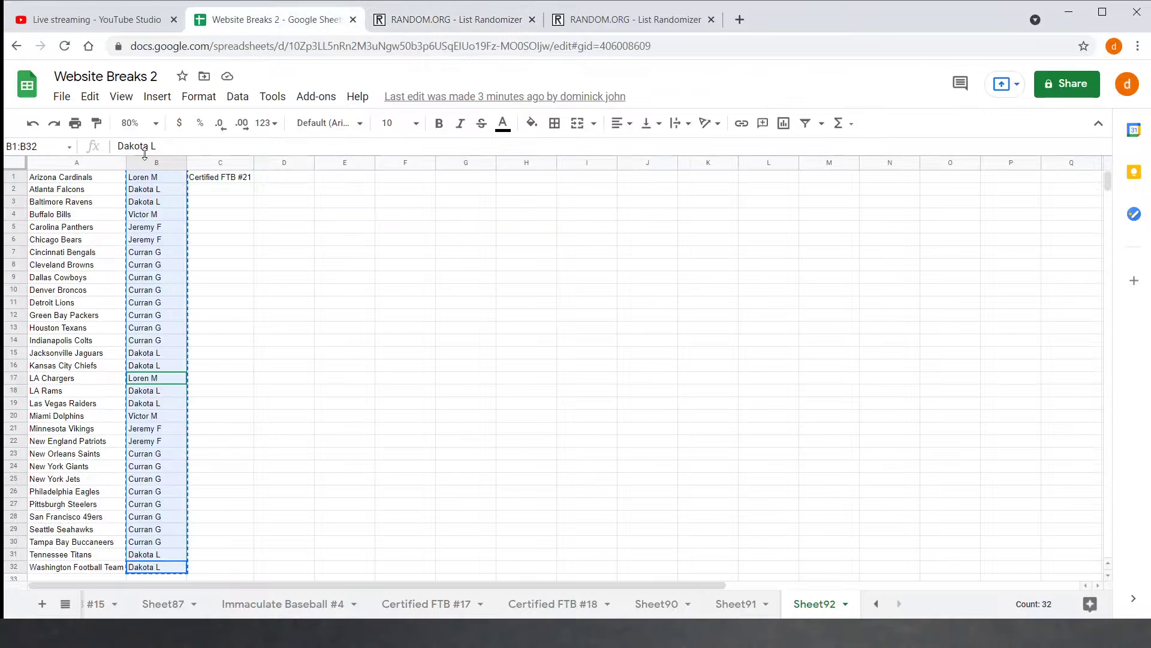
pyautogui.rightClick(150, 177)
pyautogui.click(173, 166)
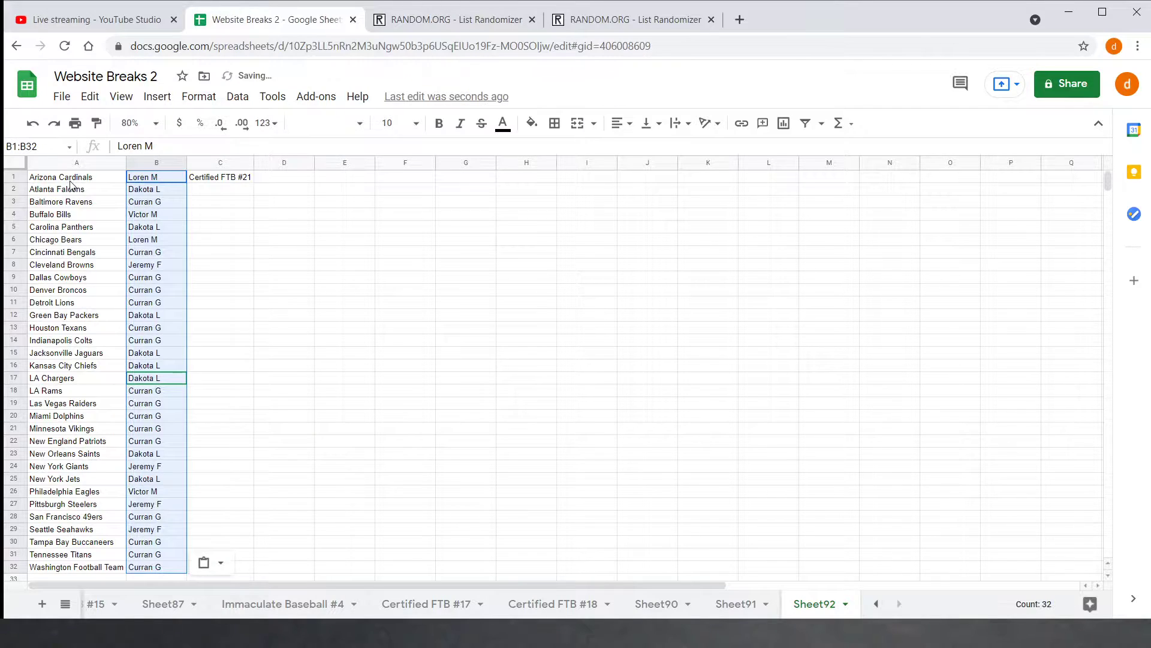
# Copy the team names in A1:A32 into the item list of the second open RANDOM.ORG List Randomizer page.
pyautogui.moveTo(71, 180); pyautogui.dragTo(43, 567)
pyautogui.rightClick(45, 180)
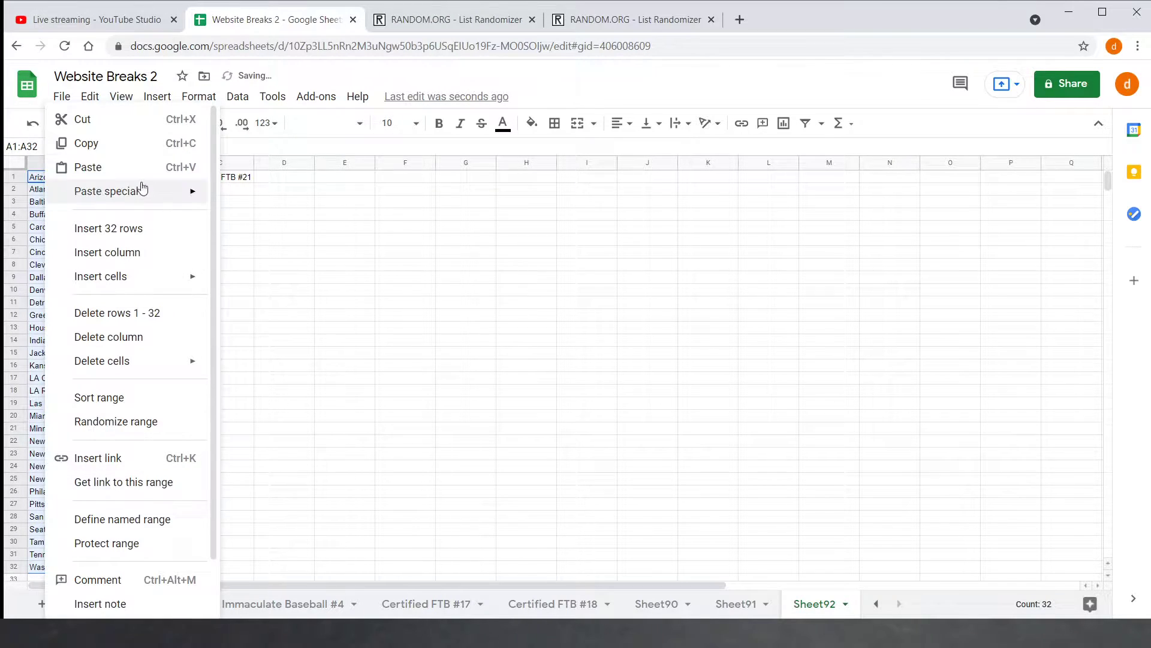
pyautogui.click(146, 144)
pyautogui.click(630, 20)
pyautogui.click(501, 406)
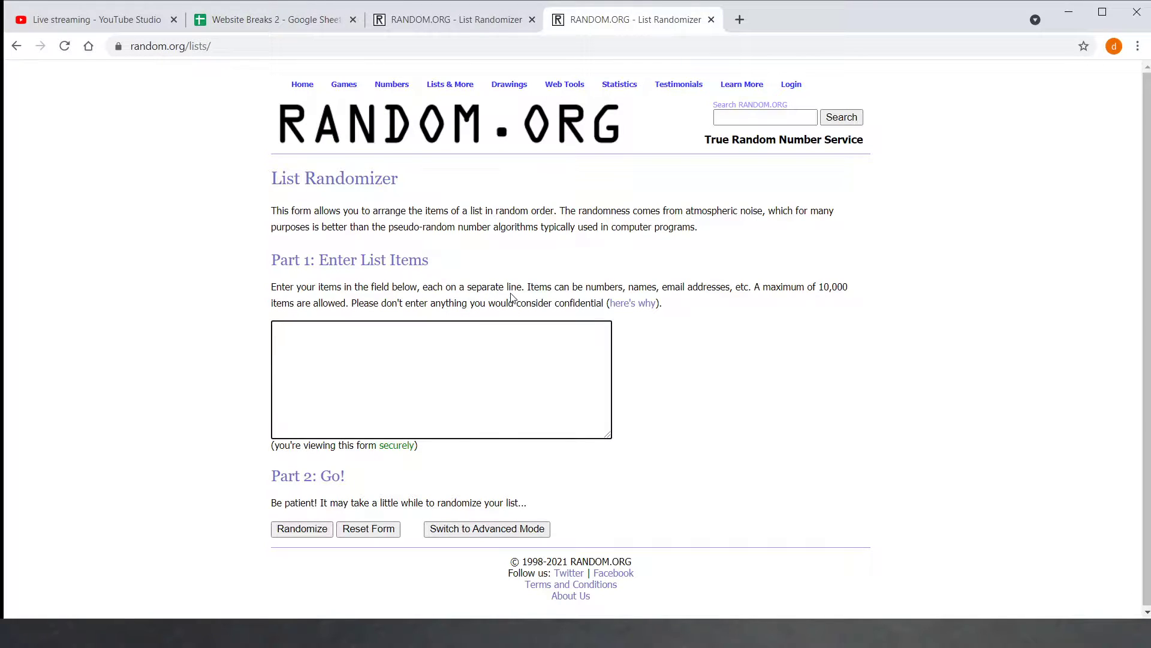
pyautogui.hotkey('ctrl', 'v')
# Randomize the list of football teams nine times in a row.
pyautogui.click(309, 527)
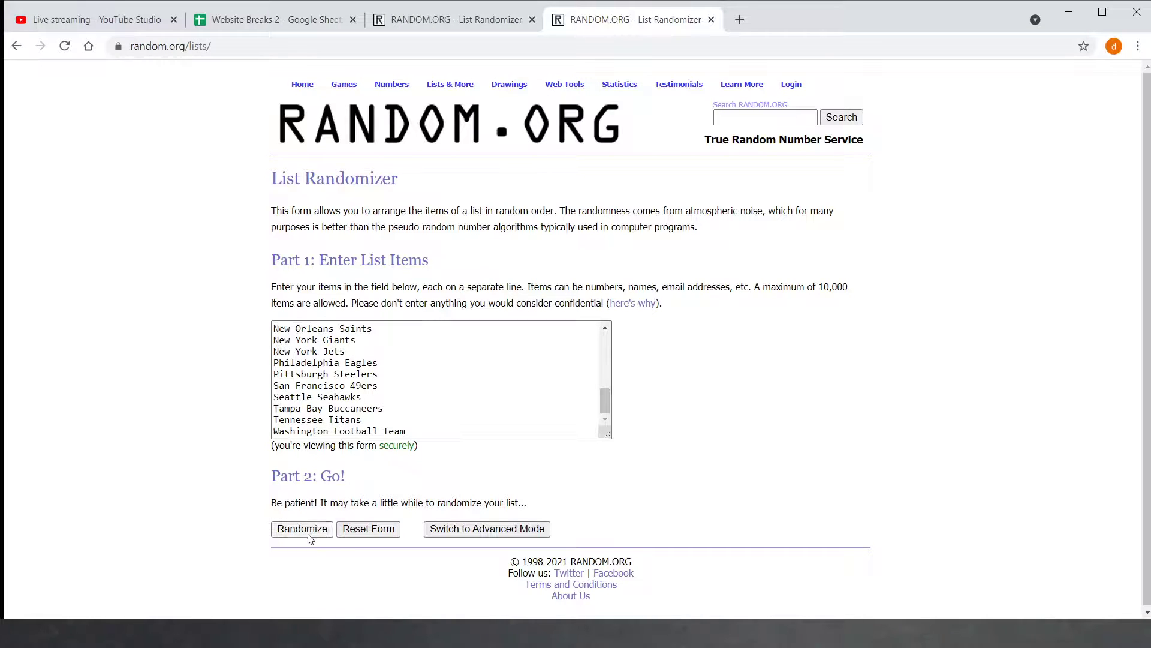
pyautogui.click(306, 530)
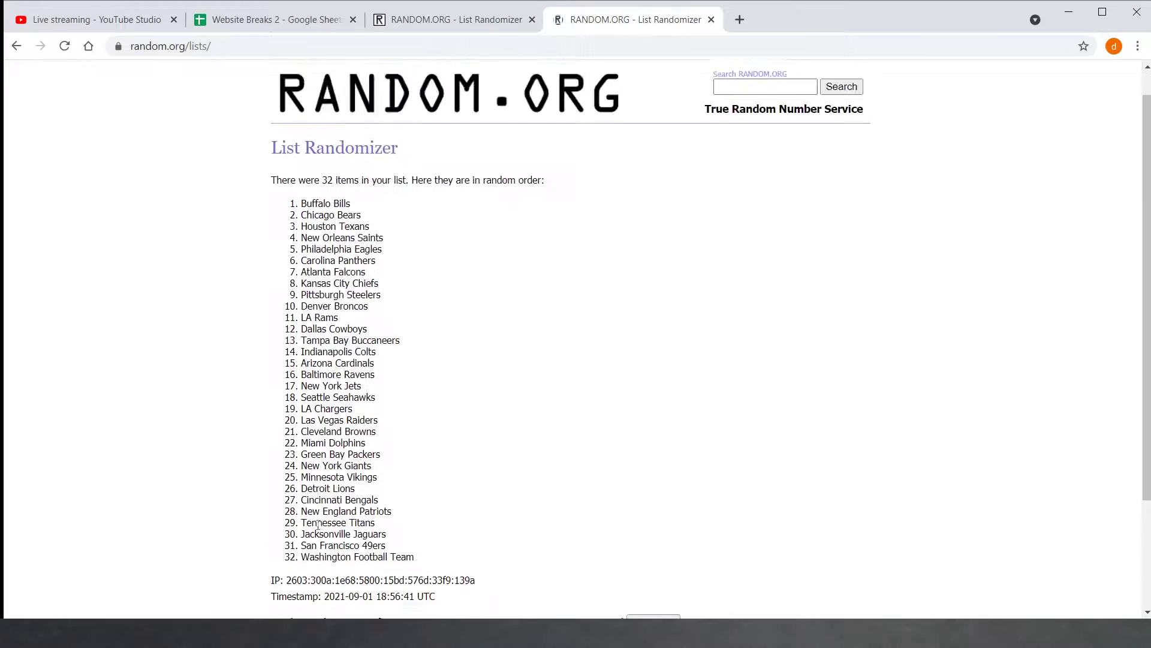
pyautogui.click(288, 531)
pyautogui.click(286, 534)
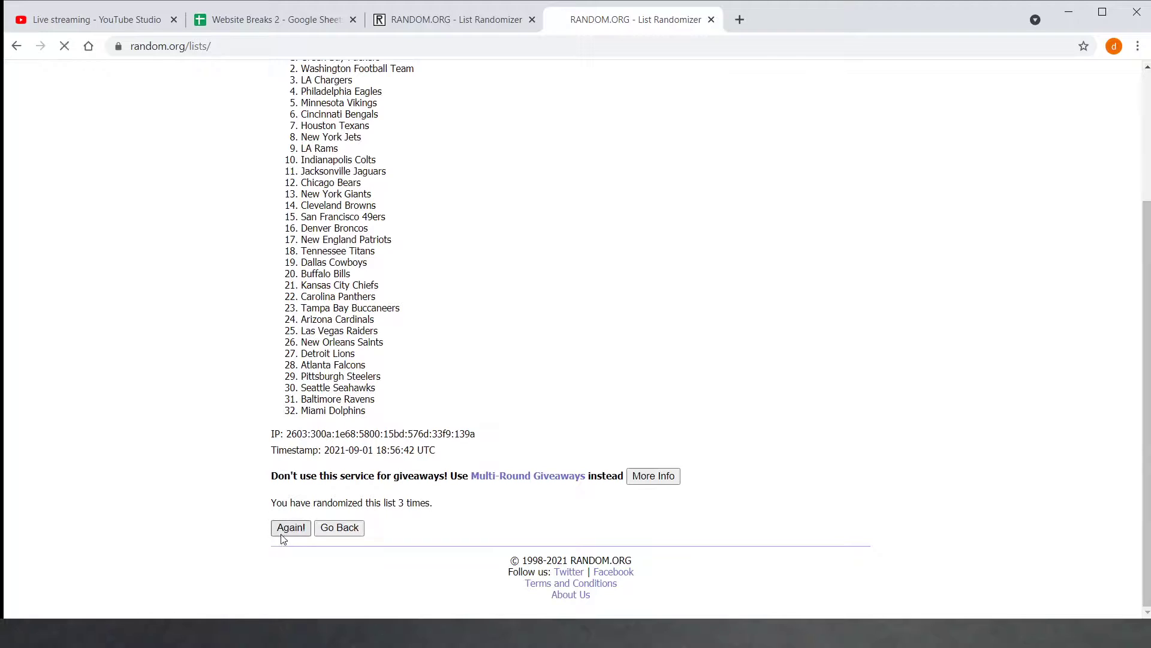
pyautogui.click(296, 532)
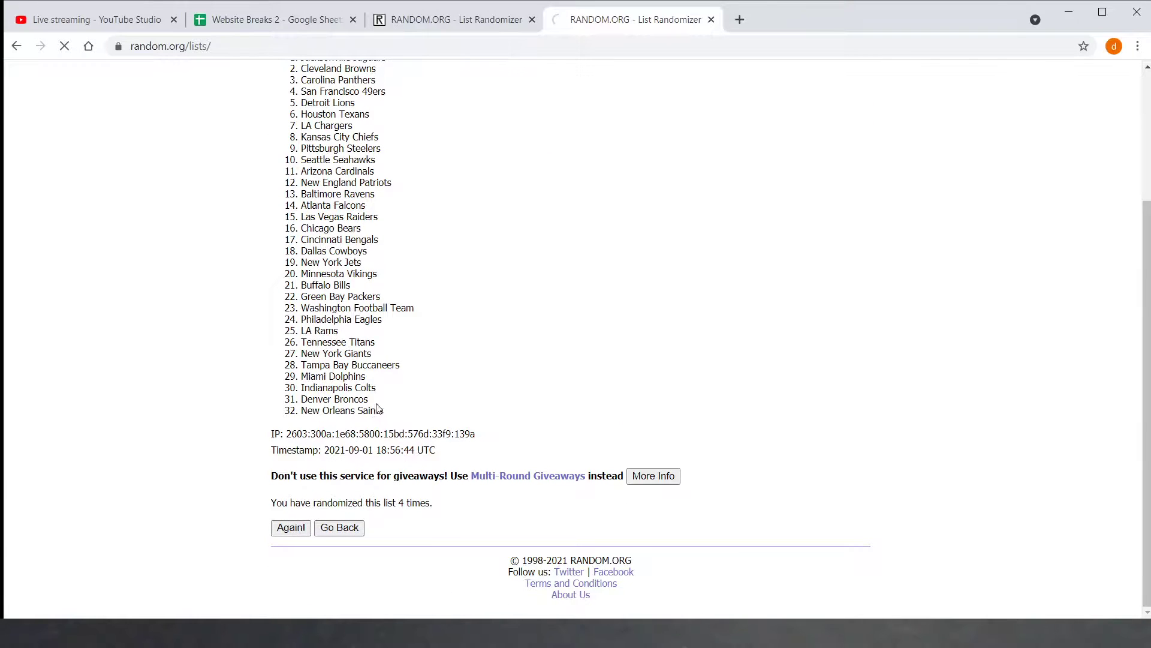
pyautogui.click(294, 529)
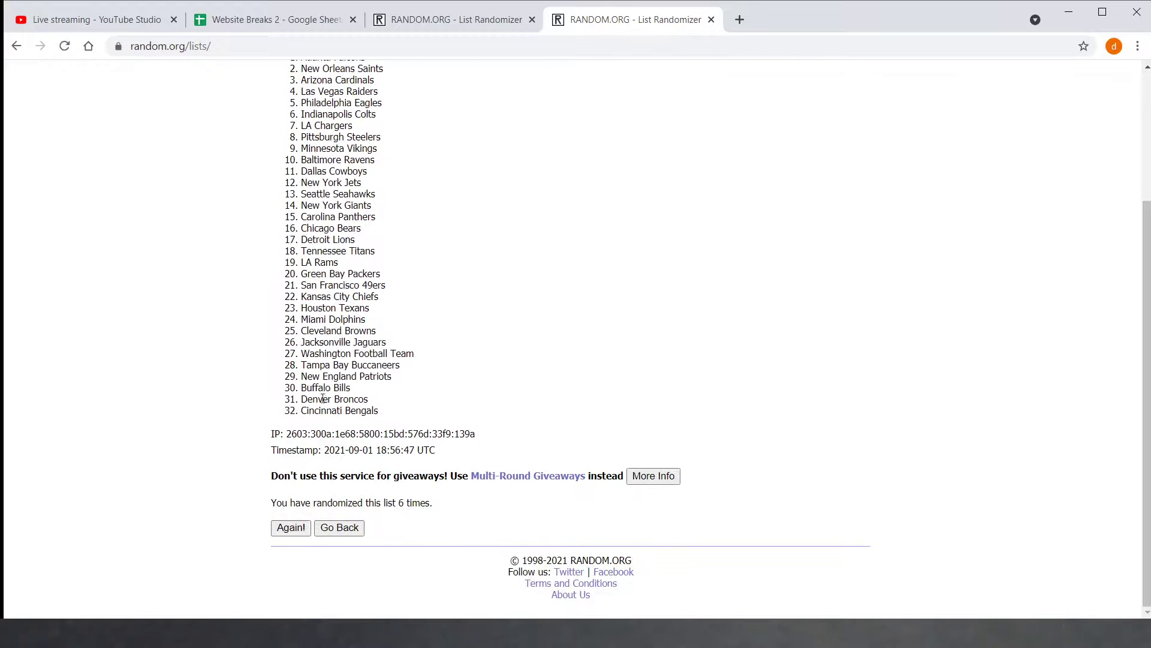
pyautogui.click(292, 531)
pyautogui.scroll(2, 328, 377)
pyautogui.scroll(-2, 328, 377)
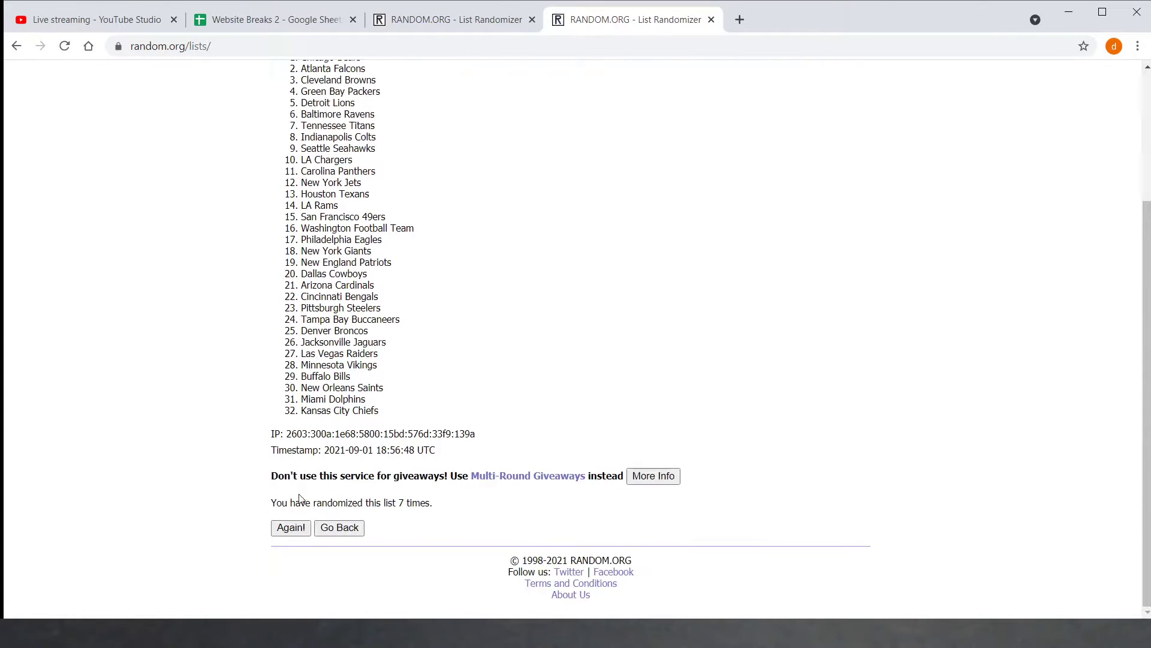
pyautogui.click(292, 529)
pyautogui.scroll(-3, 300, 532)
pyautogui.click(299, 530)
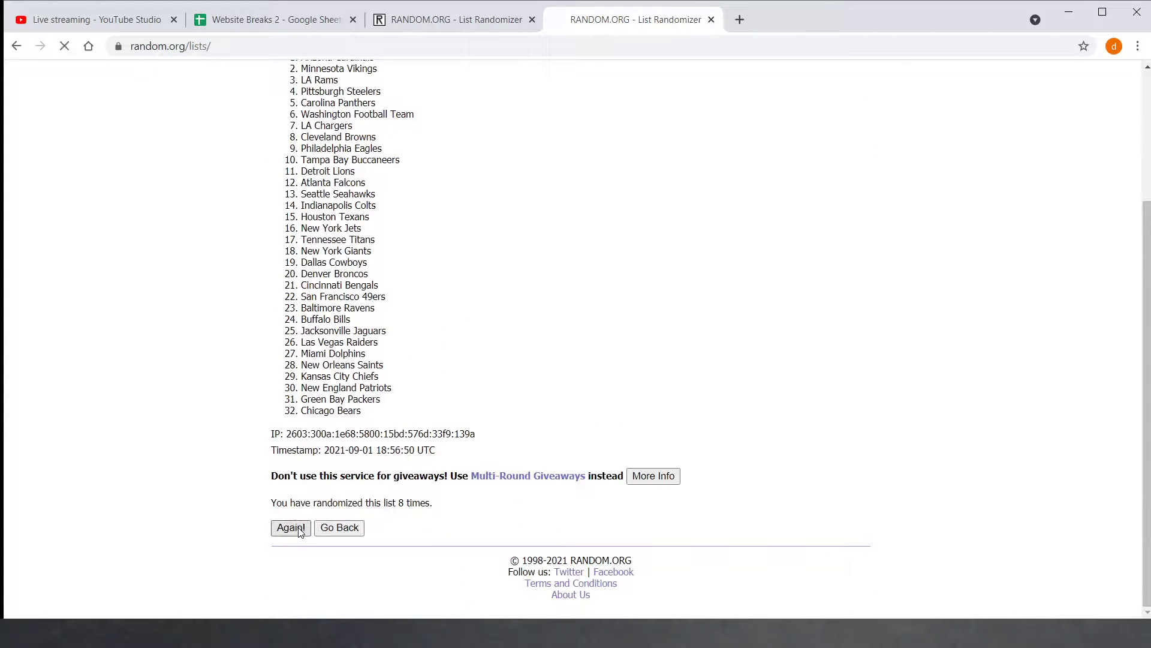
# Copy all 32 shuffled team names and paste them over A1:A32 in the Website Breaks 2 Google Sheet.
pyautogui.moveTo(304, 233); pyautogui.dragTo(399, 588)
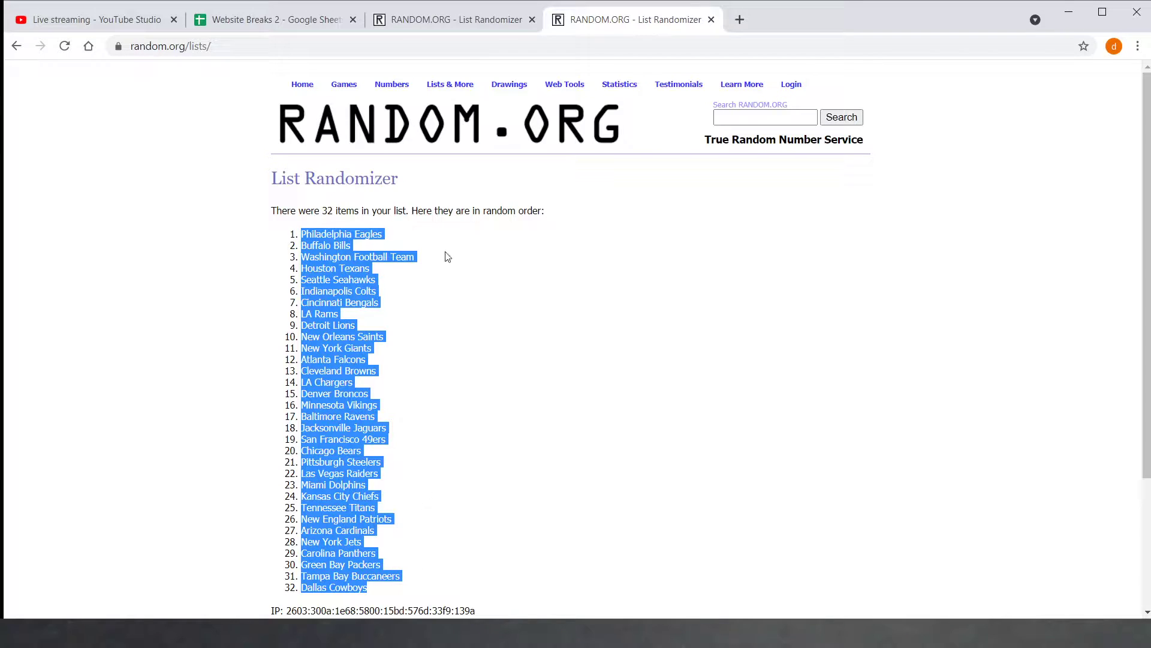
pyautogui.click(480, 18)
pyautogui.click(221, 27)
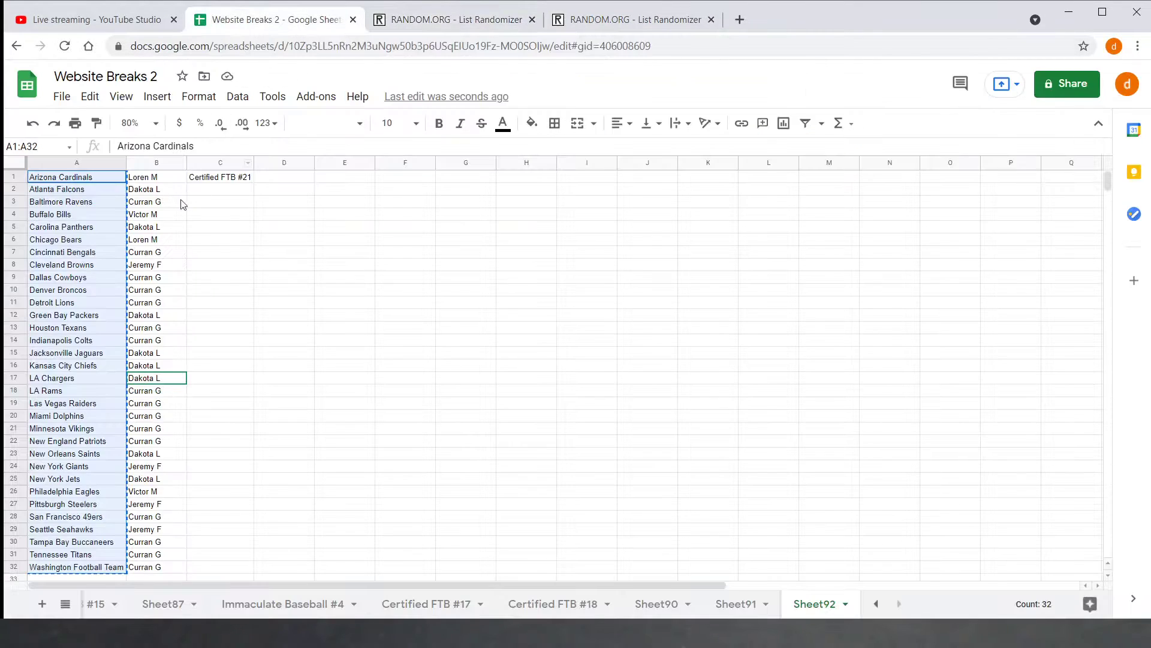
pyautogui.rightClick(86, 179)
pyautogui.click(118, 175)
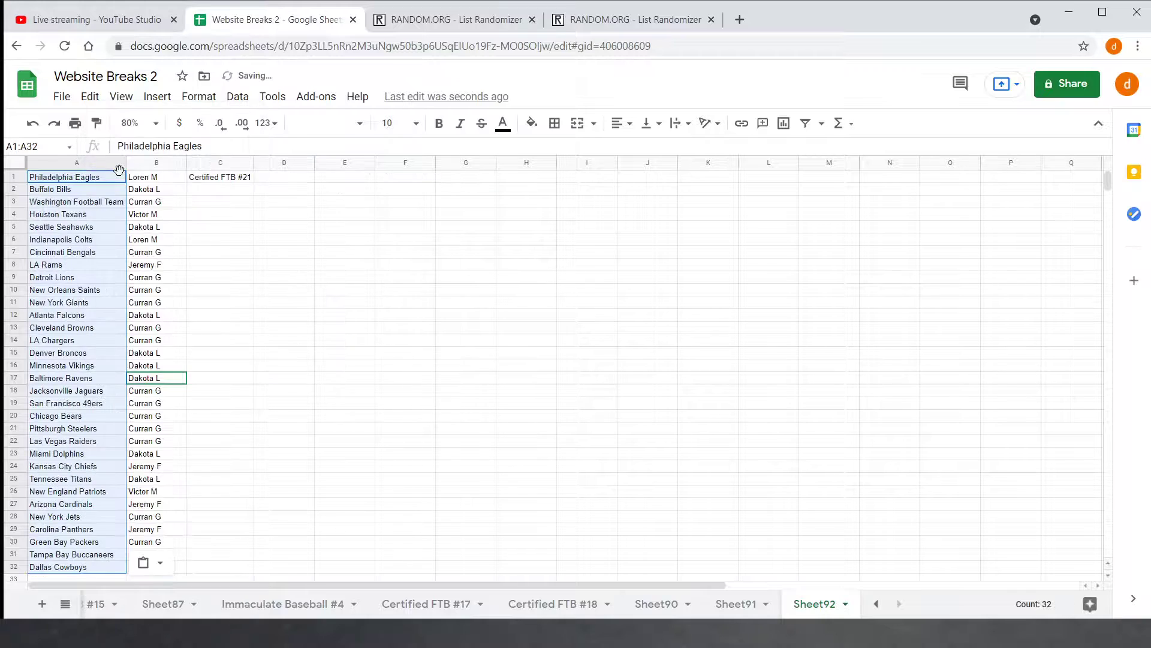
# Sort the sheet from A to Z by the participant names in column B and clear the column selection.
pyautogui.rightClick(152, 162)
pyautogui.click(219, 445)
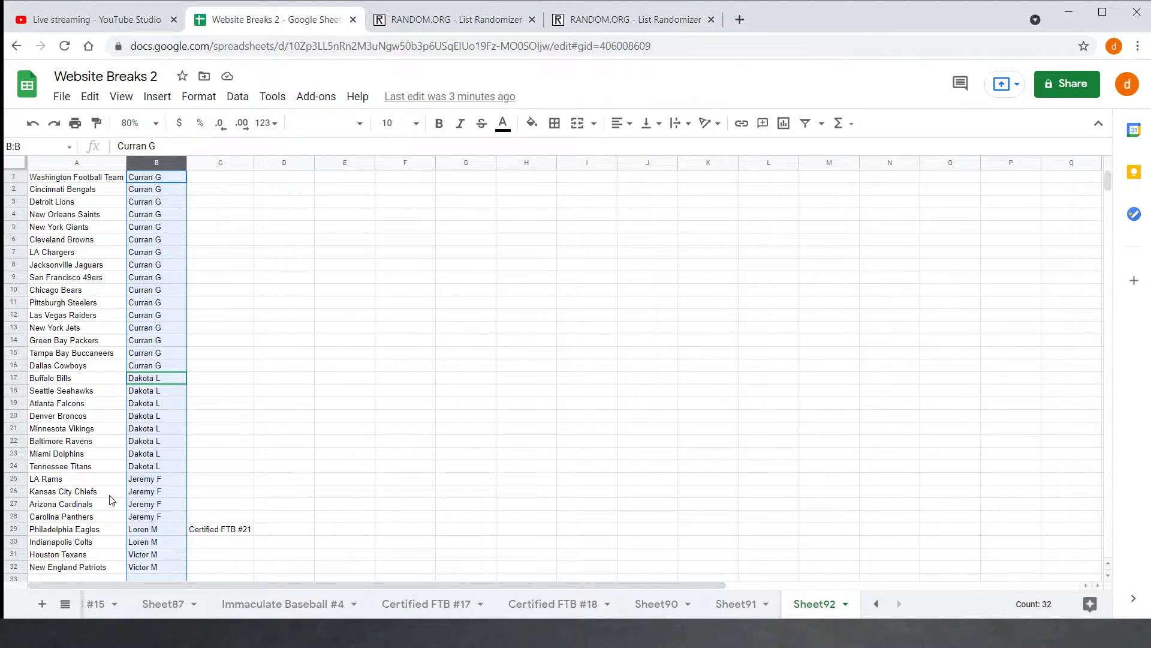
pyautogui.click(217, 457)
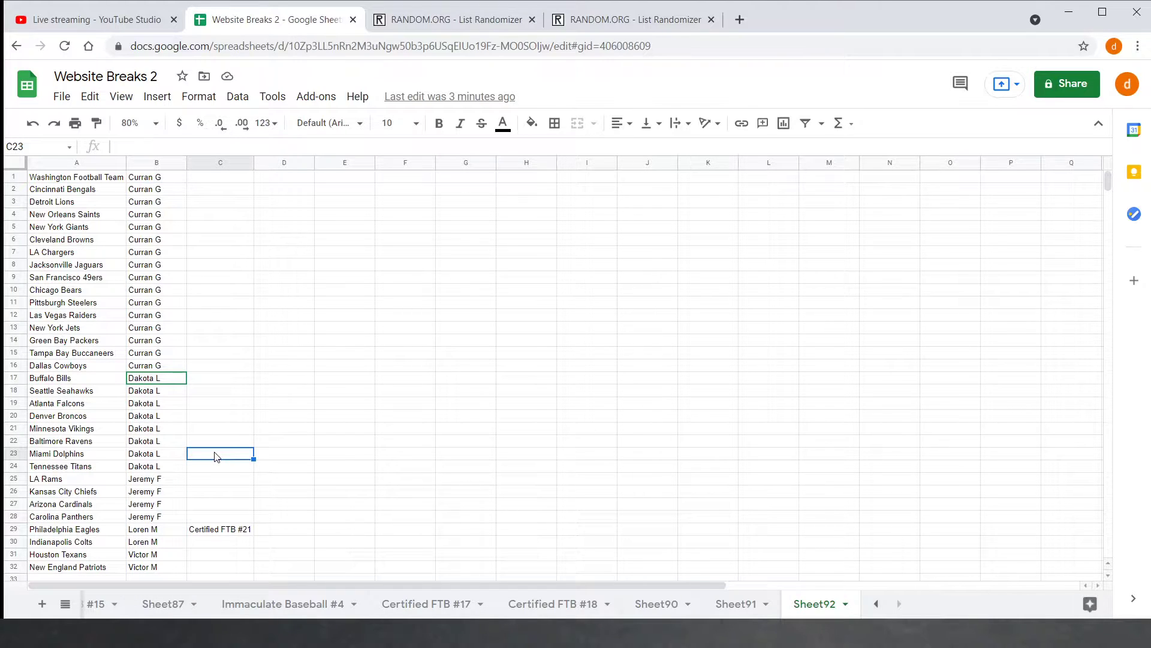